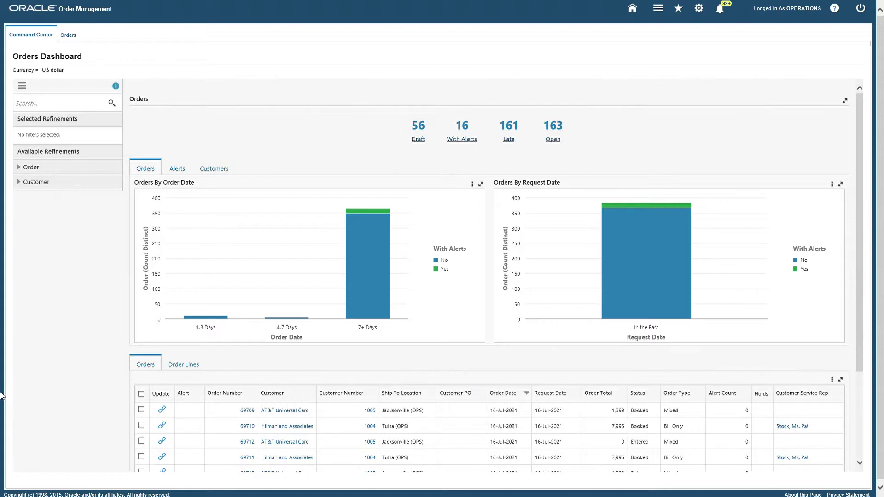
# - Expand and collapse the Order and Customer refinement groups, then scroll the dashboard down and back up
pyautogui.click(52, 169)
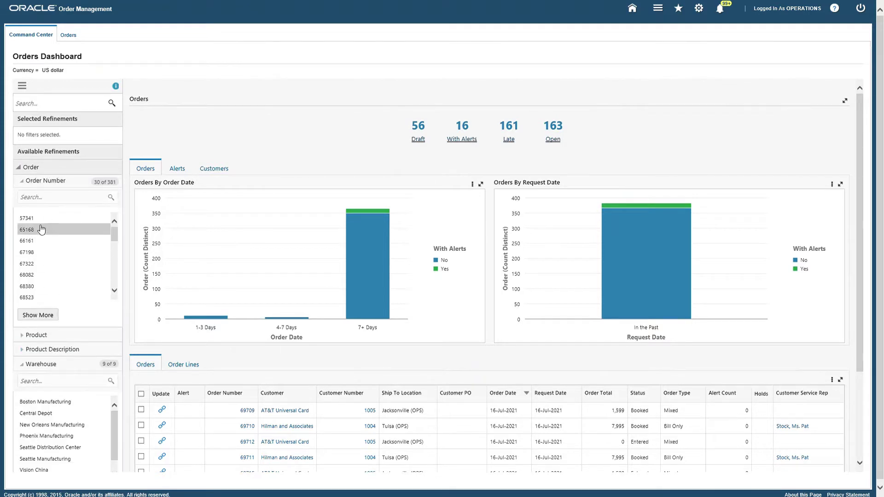
pyautogui.click(26, 169)
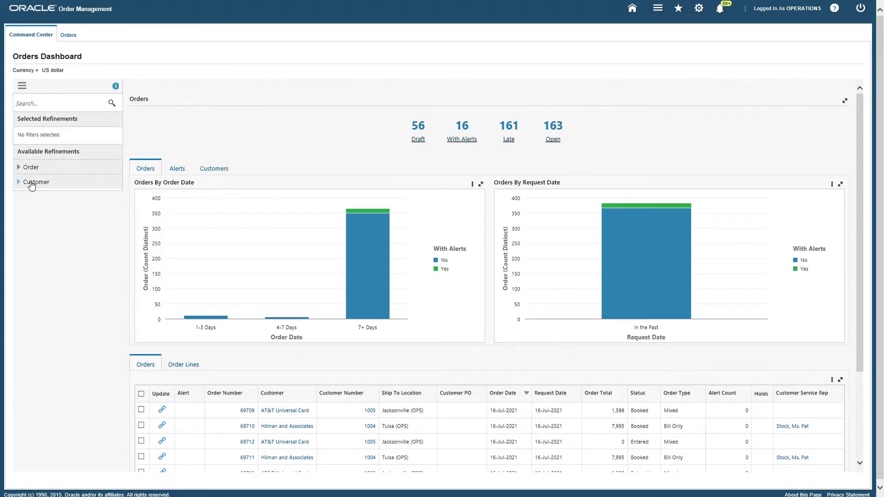
pyautogui.click(31, 183)
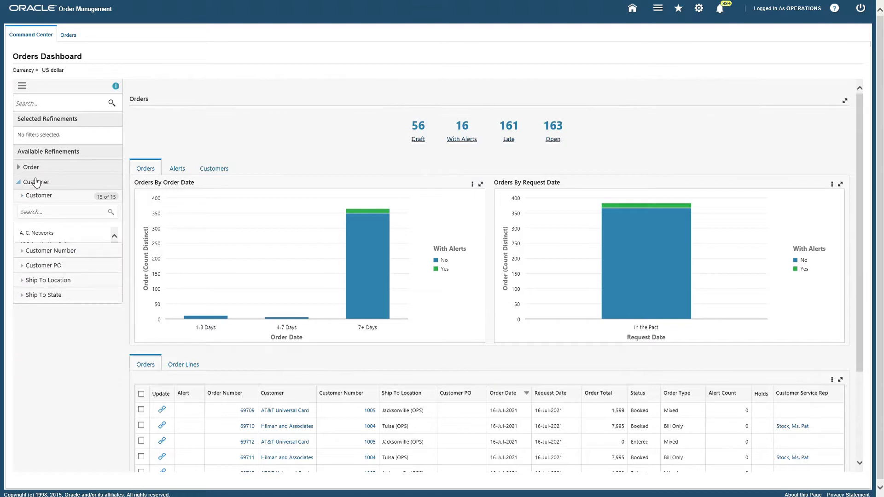
pyautogui.click(30, 168)
pyautogui.click(30, 181)
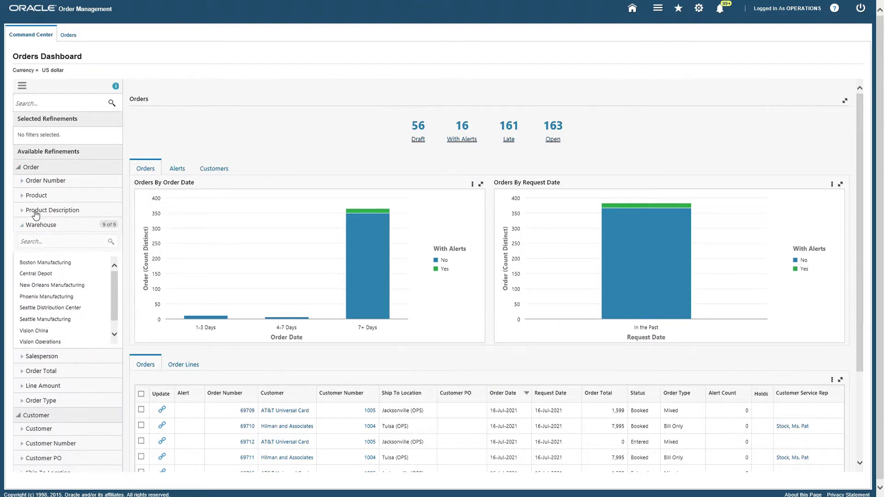
pyautogui.click(37, 225)
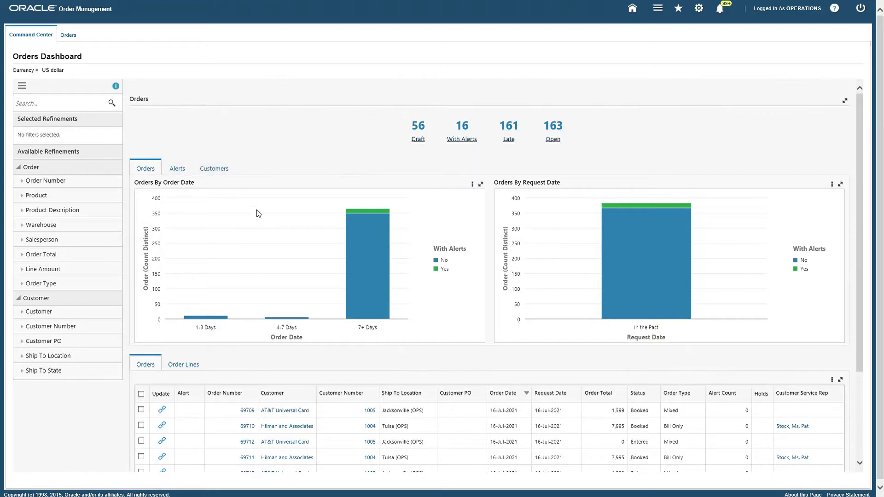
pyautogui.scroll(-3, 267, 226)
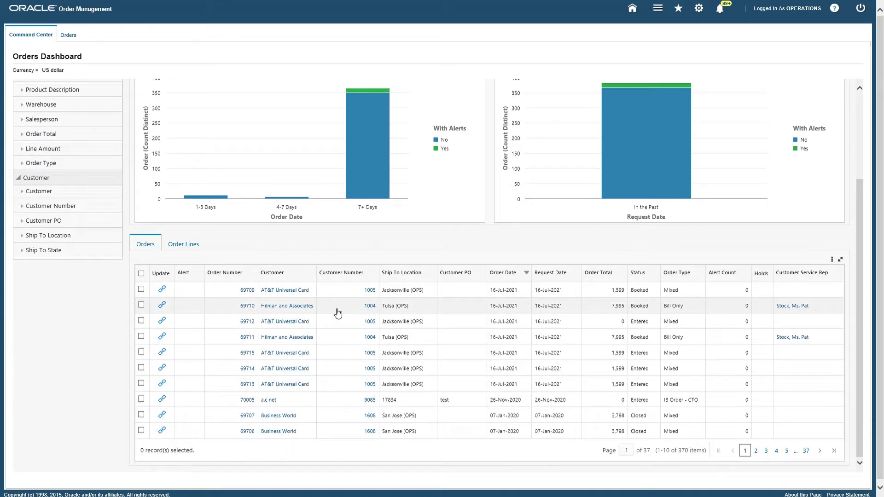
pyautogui.scroll(3, 337, 313)
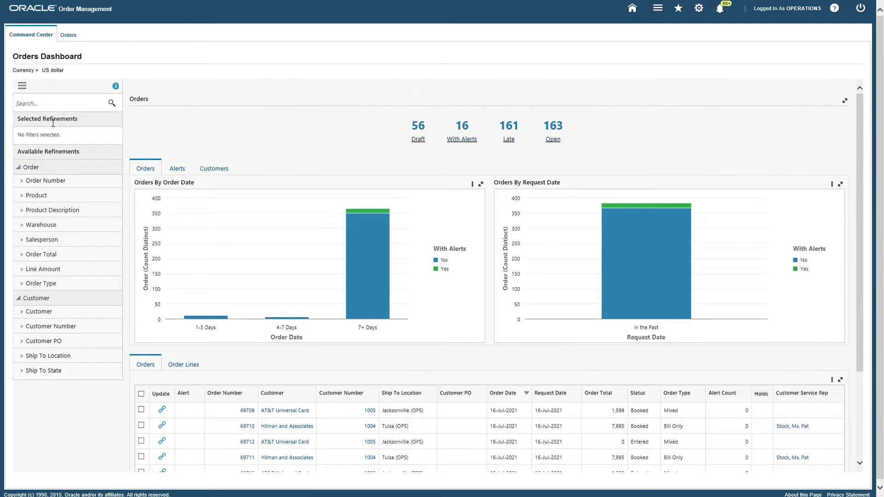
# - Filter the dashboard by several order numbers picked from the Order Number list
pyautogui.click(49, 183)
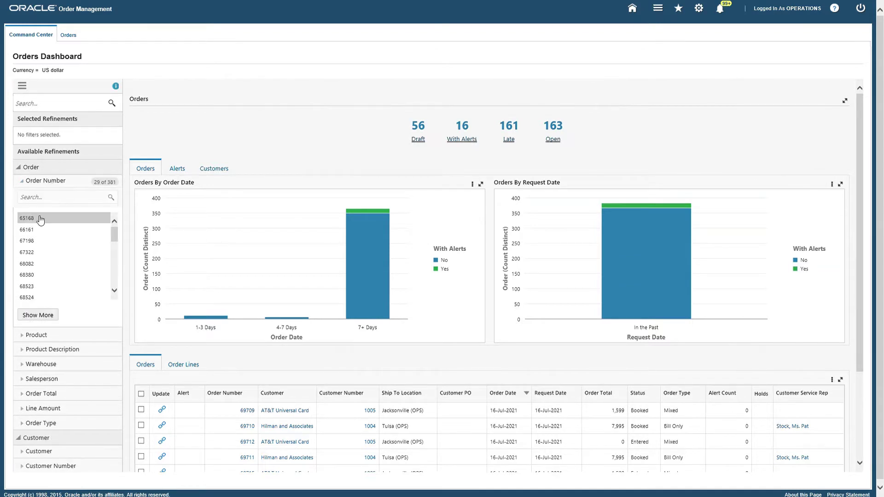
pyautogui.click(40, 219)
pyautogui.click(41, 218)
pyautogui.click(40, 218)
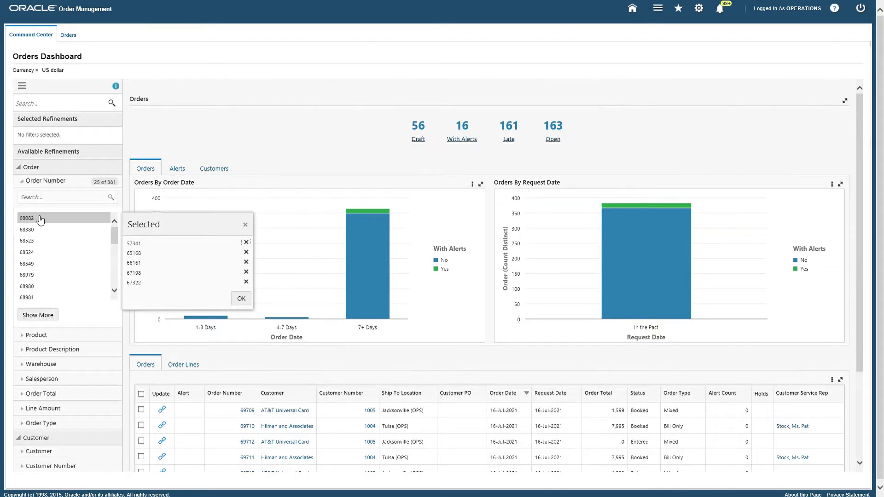
pyautogui.click(241, 298)
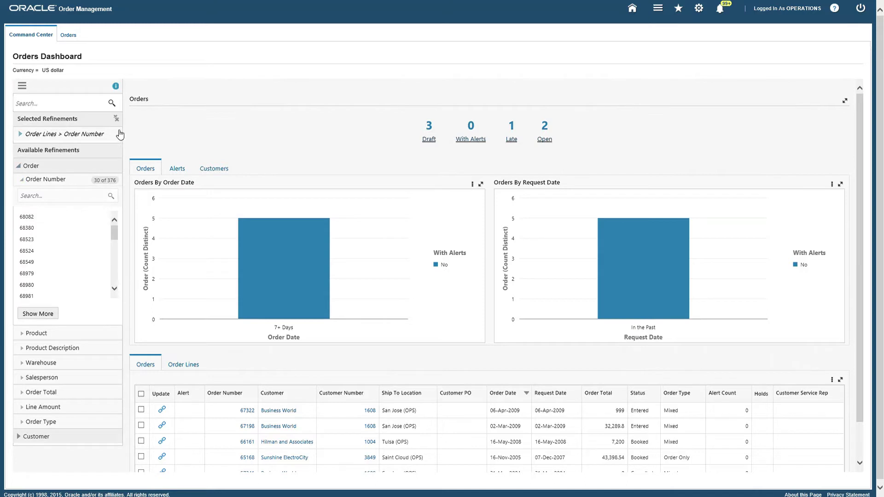
# - Remove order 57341 from the filter, then clear all selected refinements
pyautogui.click(75, 137)
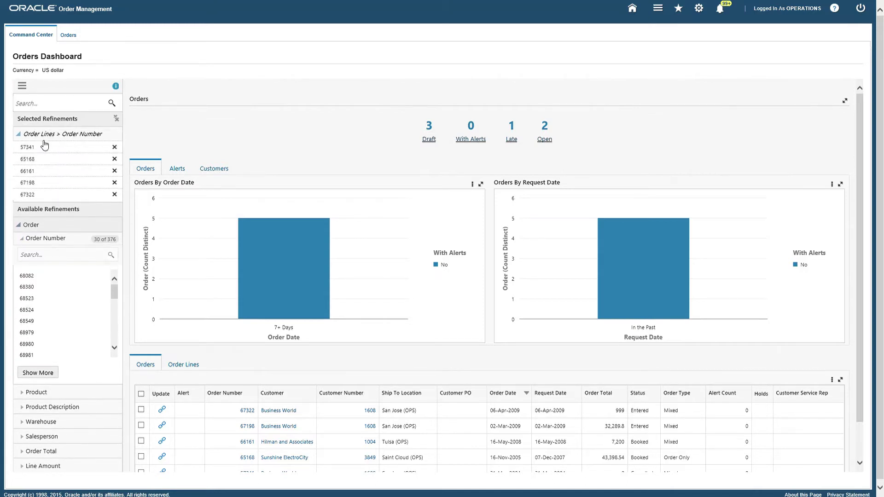
pyautogui.click(114, 147)
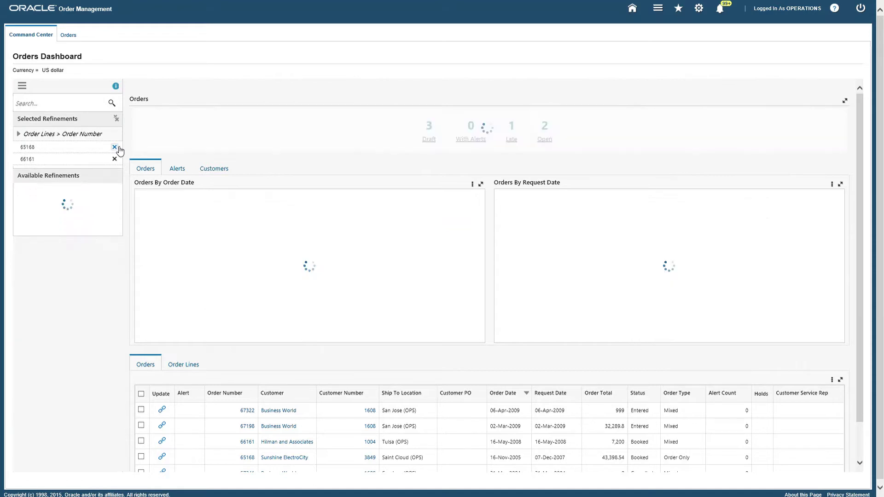
pyautogui.click(71, 140)
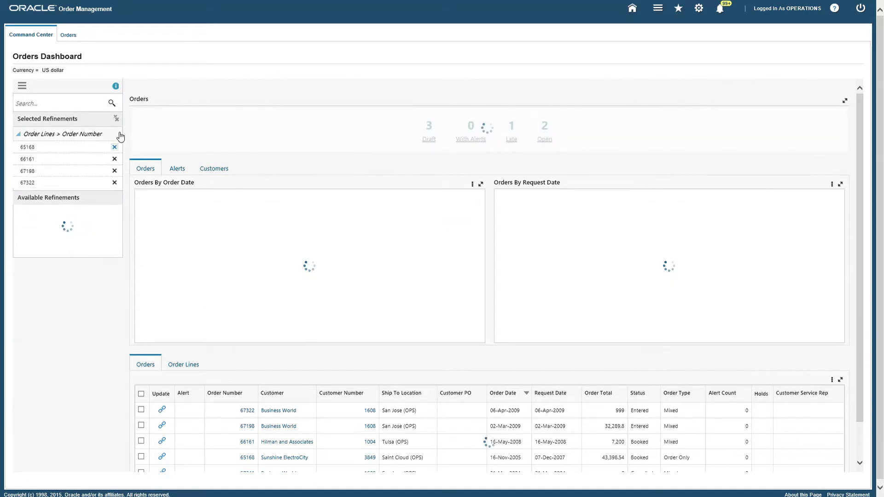
pyautogui.click(116, 119)
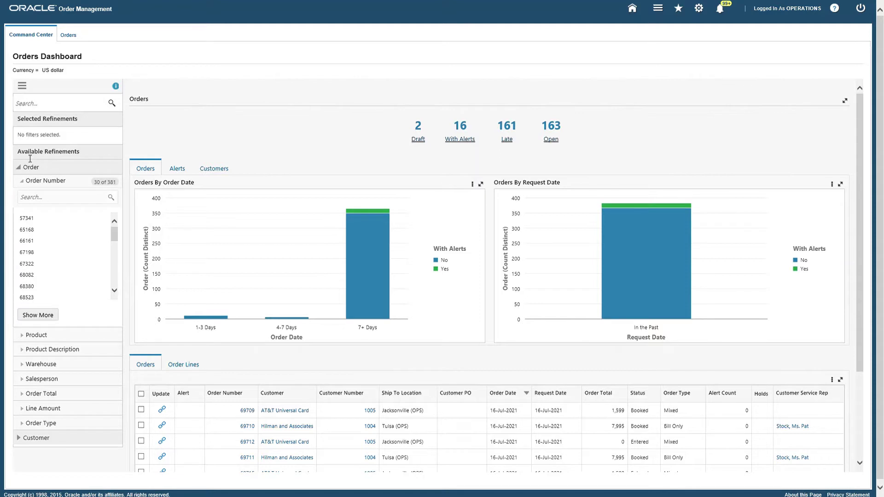
# - Filter the dashboard to customer A. C. Networks, leaving 2 draft, 3 late and 3 open orders
pyautogui.click(20, 169)
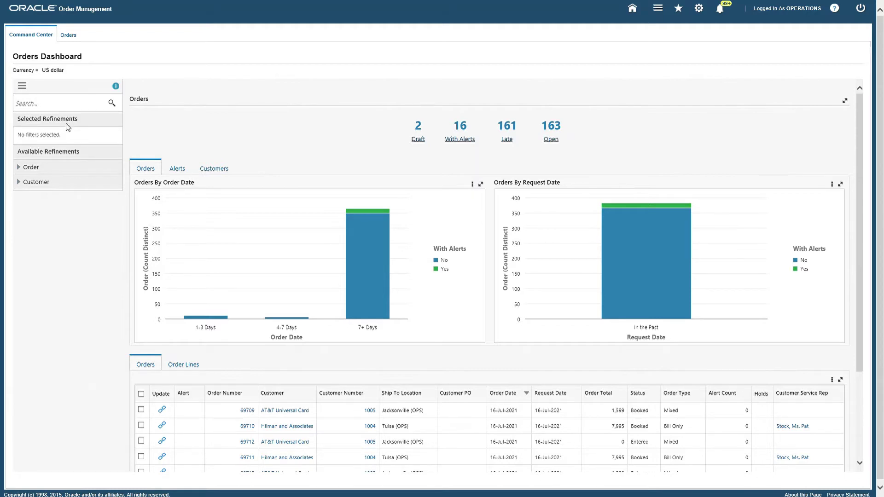
pyautogui.click(44, 182)
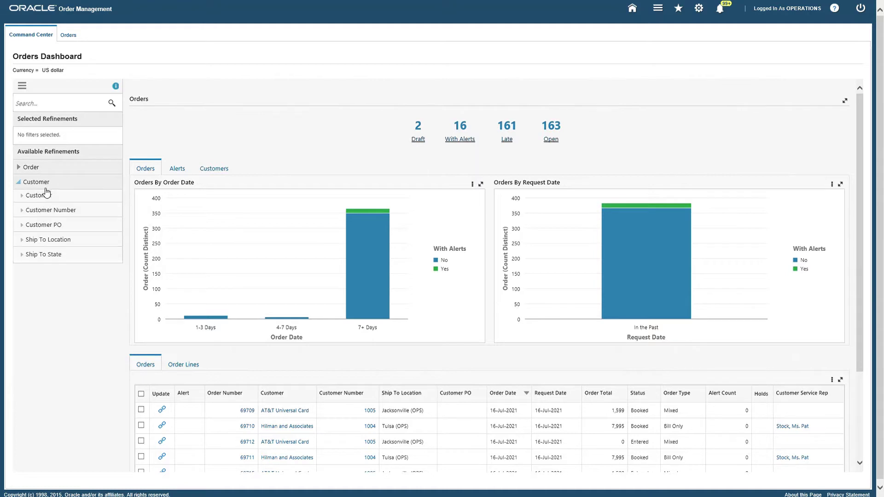
pyautogui.click(46, 198)
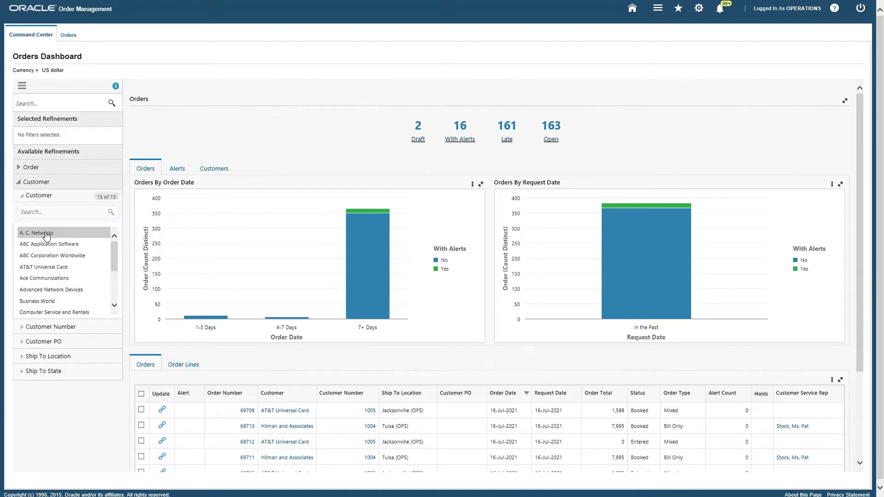
pyautogui.click(46, 234)
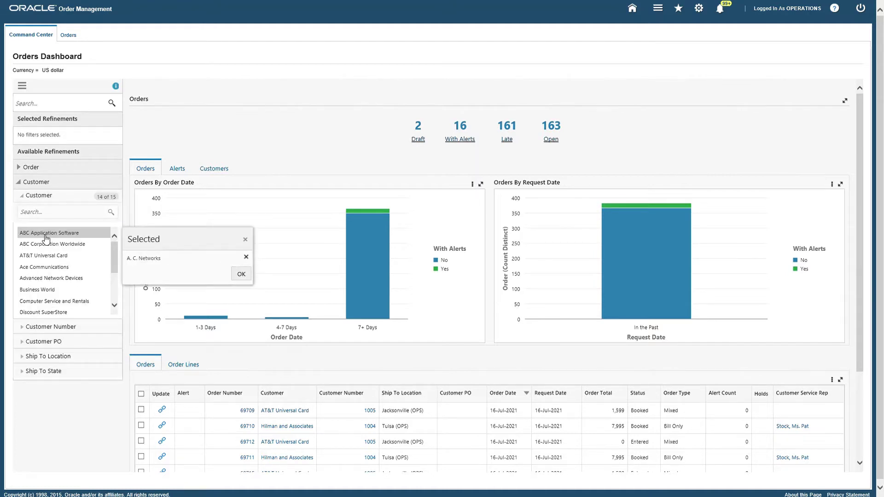
pyautogui.click(240, 274)
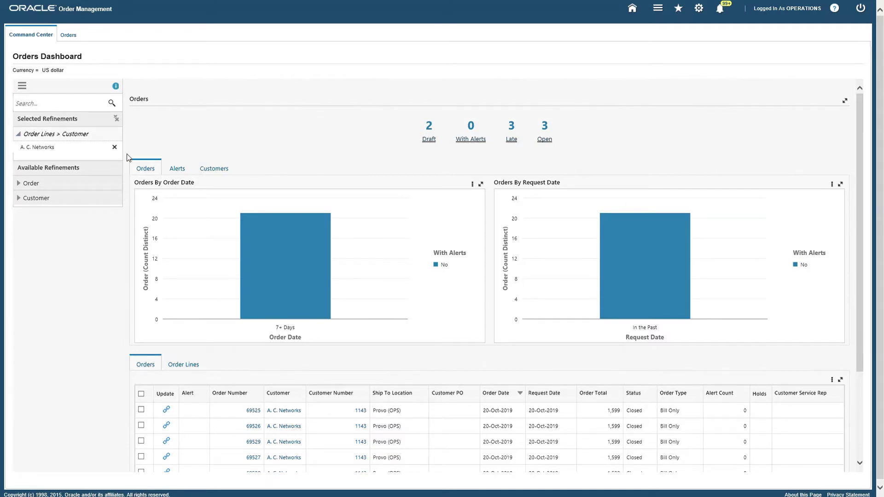
# - Clear the A. C. Networks customer filter with the clear-all icon
pyautogui.click(116, 120)
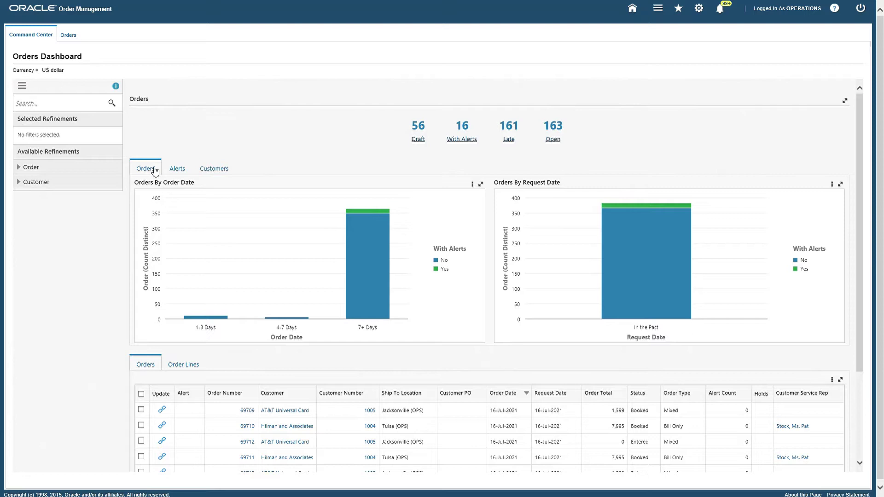
# - Show the Alerts charts, briefly return to Orders, then show the 11.8% Hold / 88.2% Expected Delay breakdown
pyautogui.click(179, 174)
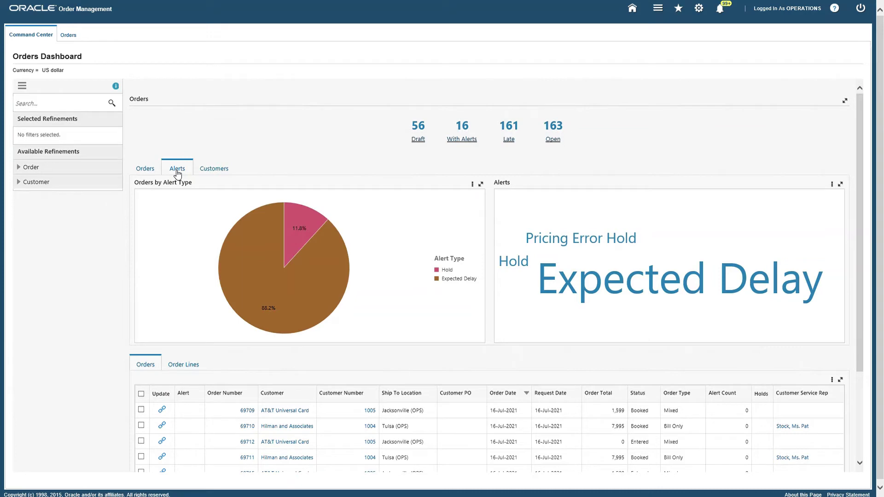
pyautogui.click(150, 172)
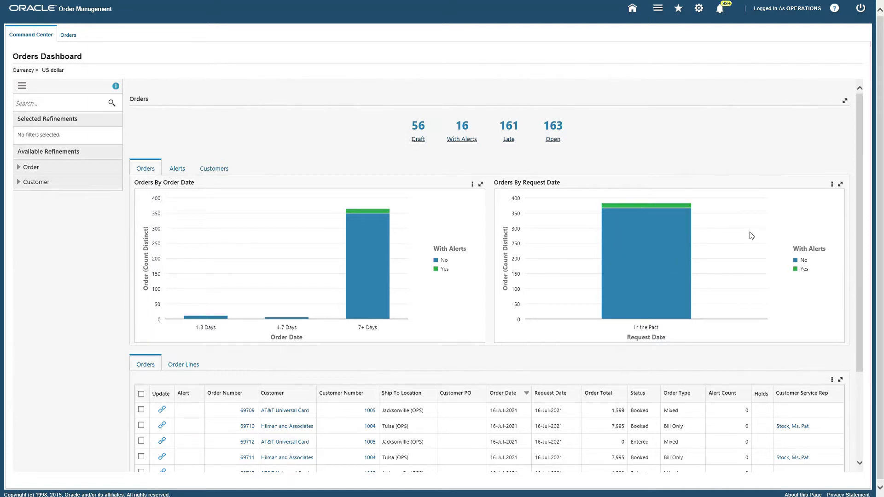
pyautogui.click(184, 173)
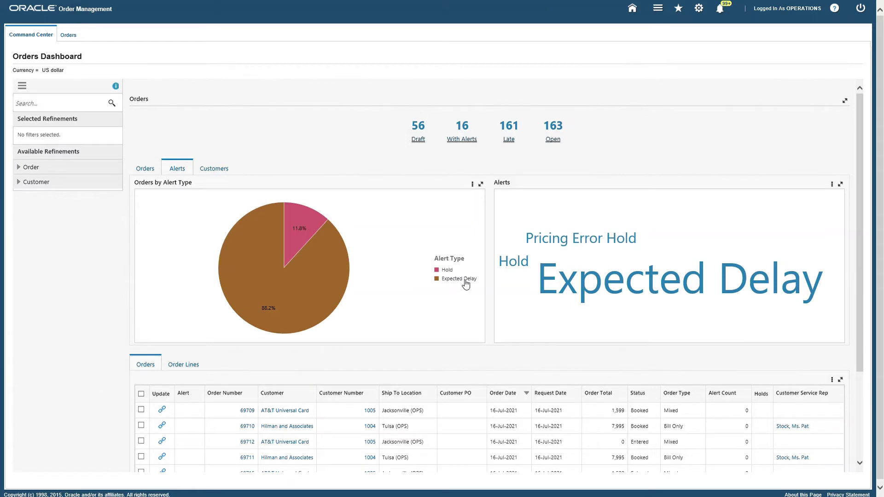
pyautogui.moveTo(345, 303)
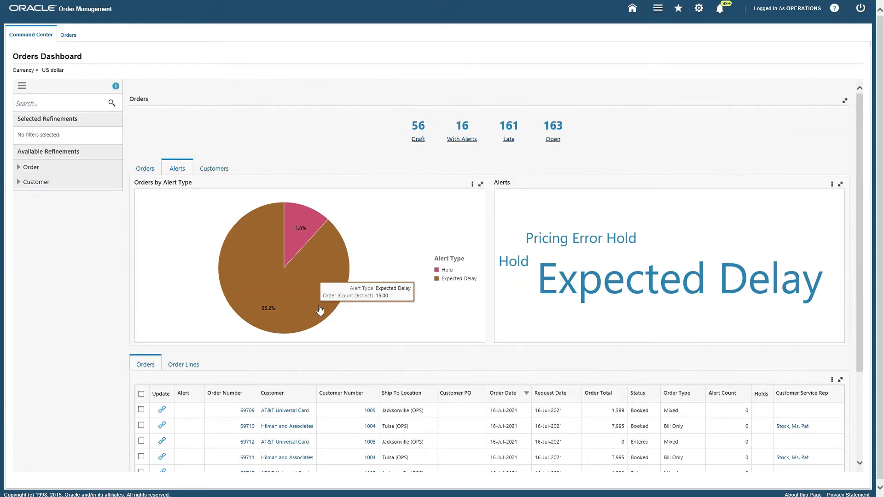
pyautogui.moveTo(309, 236)
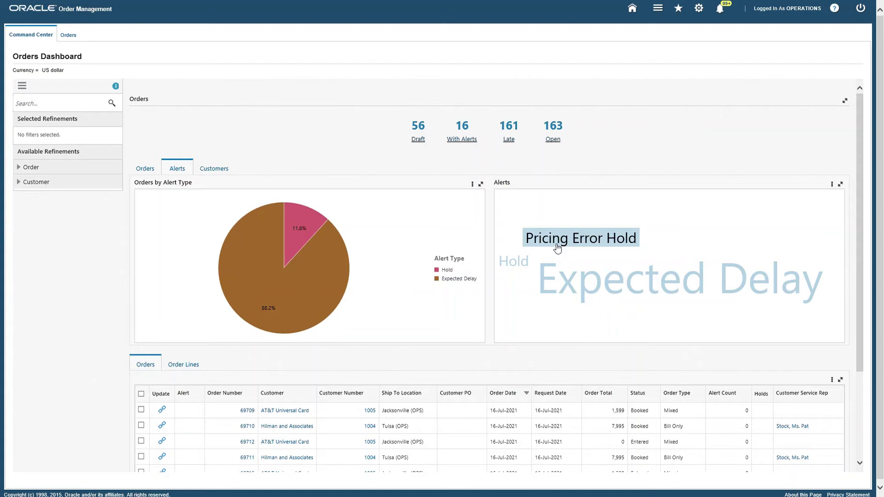
pyautogui.click(677, 276)
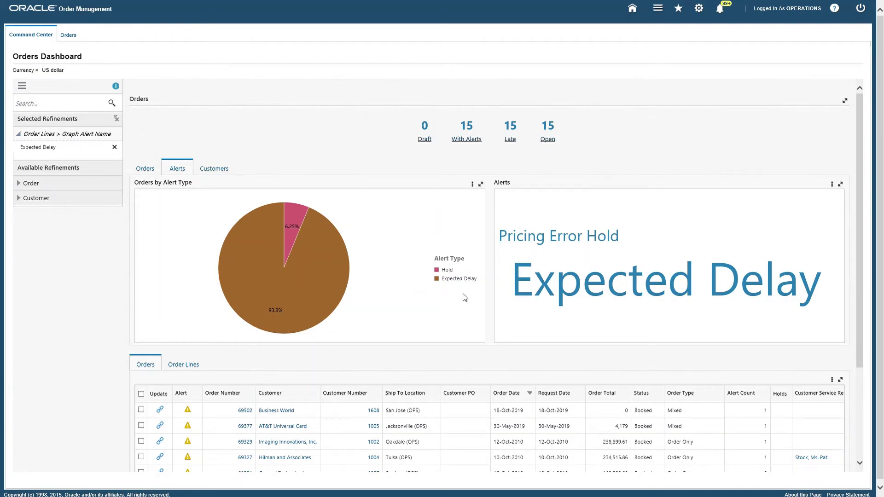
pyautogui.scroll(-3, 467, 298)
pyautogui.scroll(3, 496, 367)
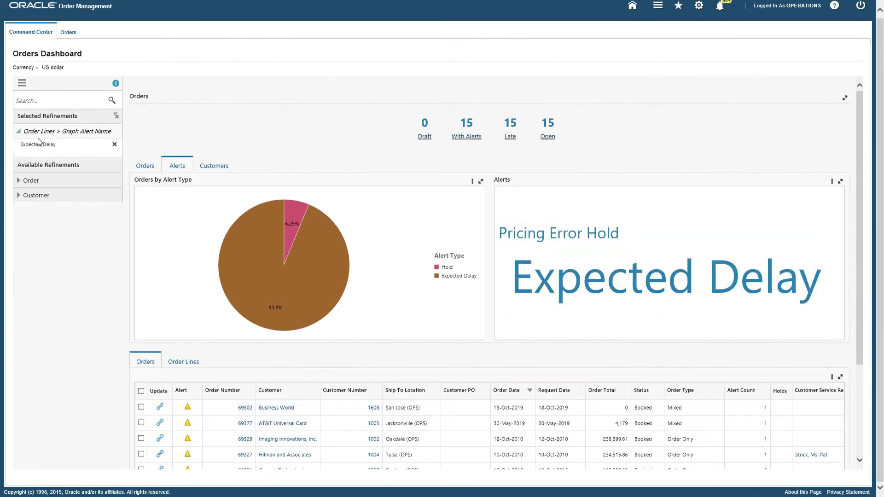
pyautogui.click(115, 145)
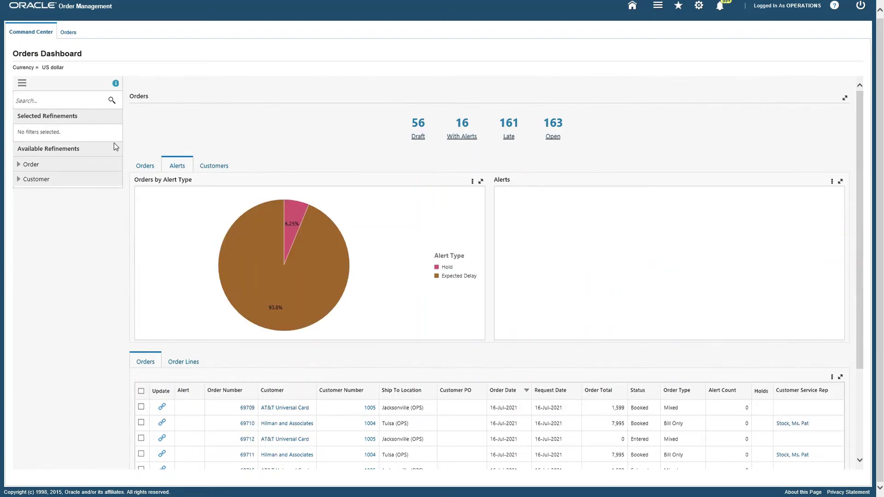
# - Show the Orders By Customer chart, read its bar values and zoom in and out
pyautogui.click(215, 169)
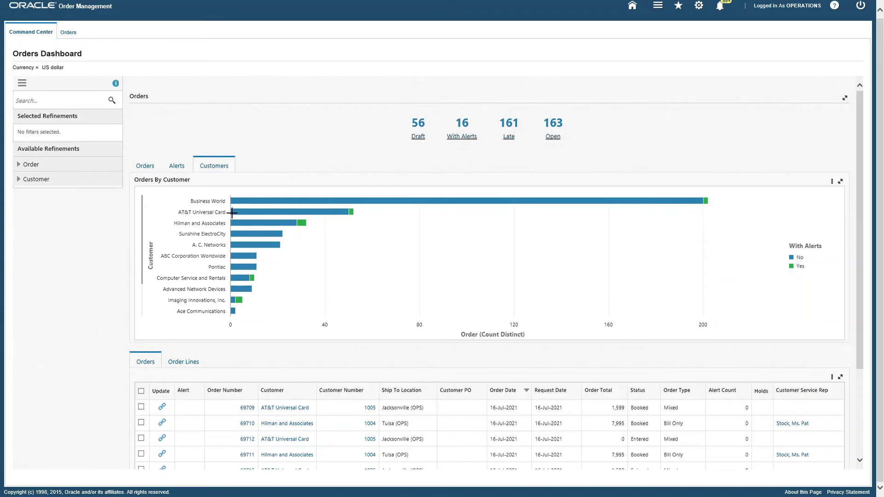
pyautogui.moveTo(248, 207)
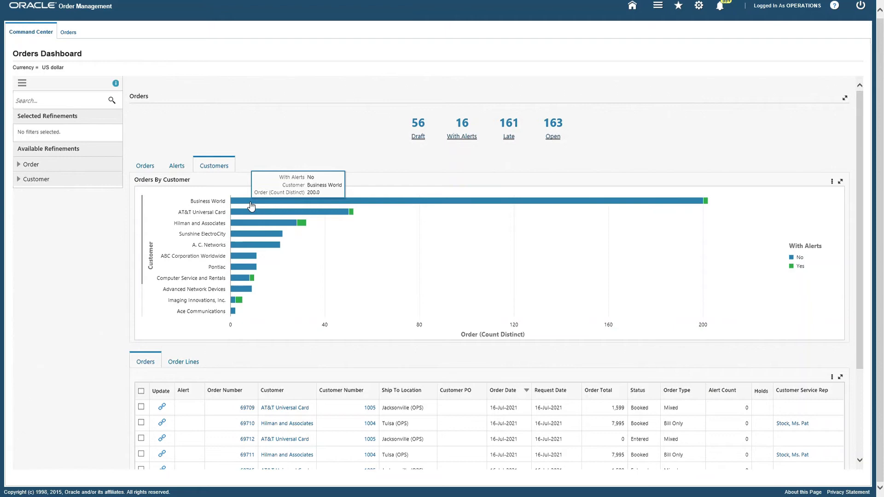
pyautogui.moveTo(712, 207)
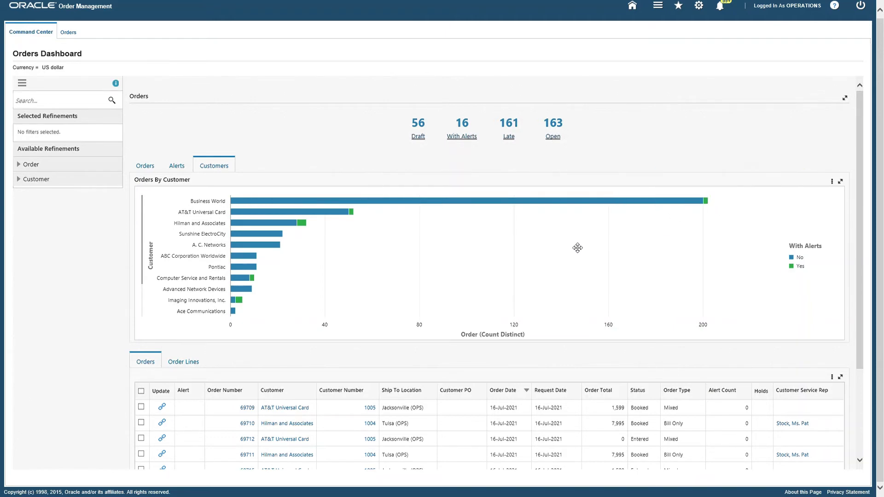
pyautogui.scroll(3, 578, 248)
pyautogui.scroll(-3, 615, 247)
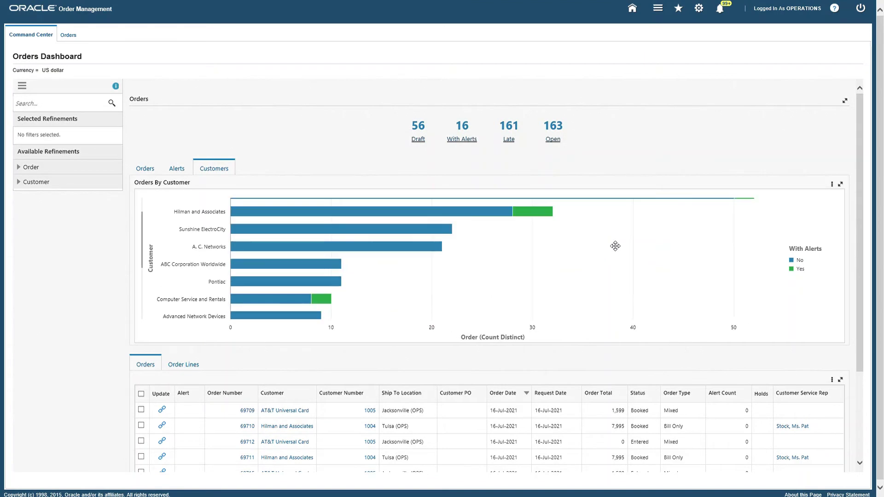
pyautogui.scroll(2, 616, 246)
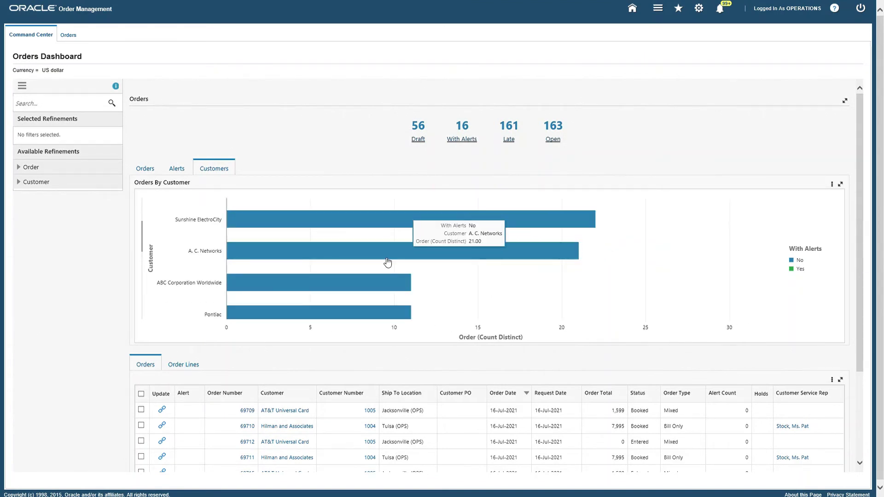
pyautogui.scroll(-3, 316, 262)
pyautogui.scroll(-1, 316, 263)
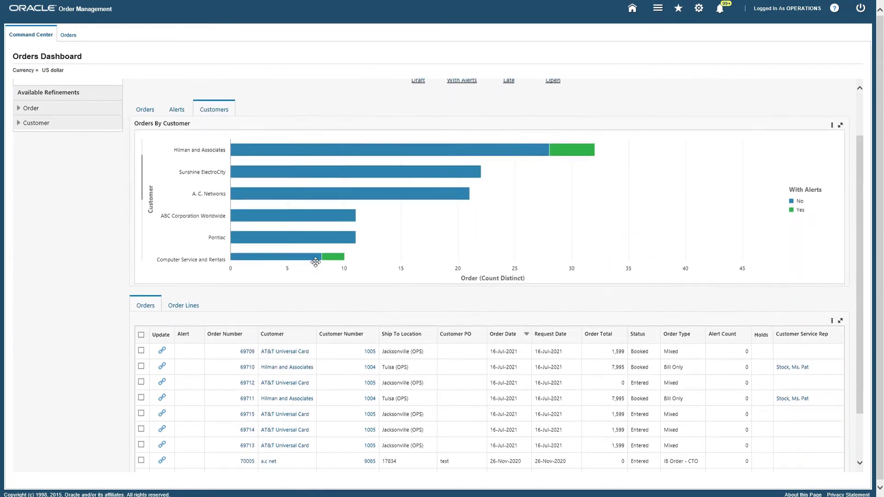
pyautogui.click(374, 354)
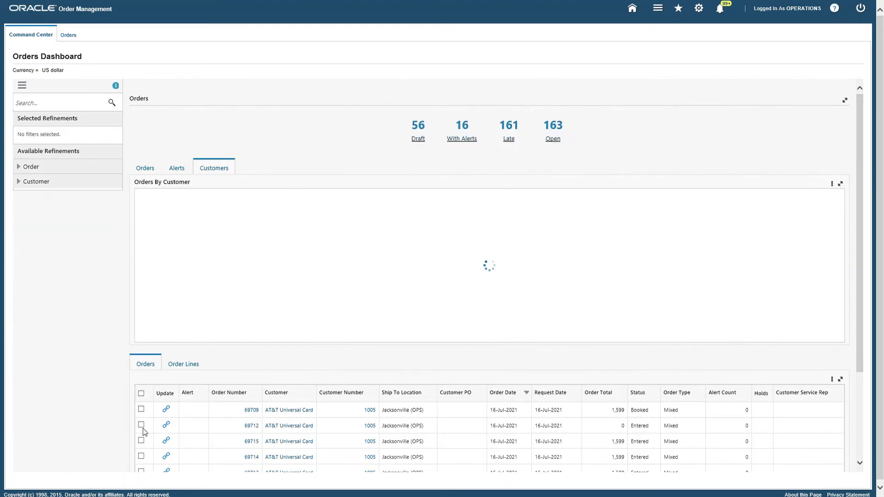
# - Show order lines instead of orders below the customer chart
pyautogui.click(193, 367)
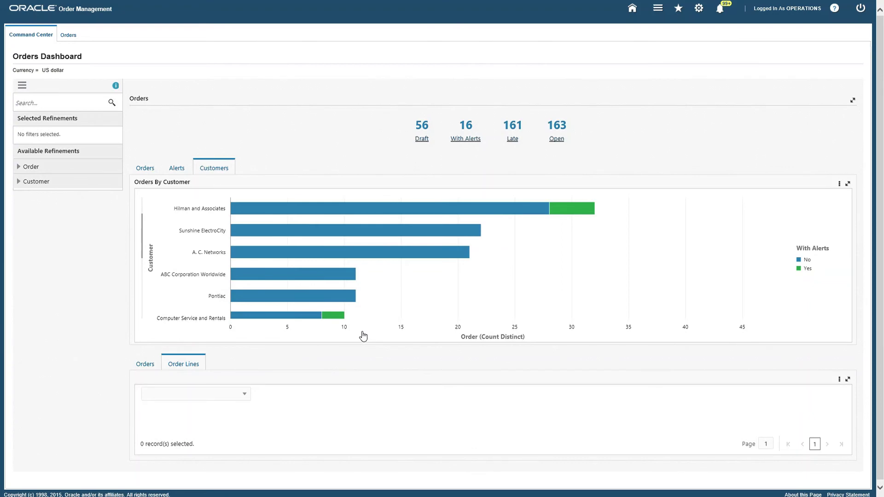
pyautogui.scroll(-3, 358, 341)
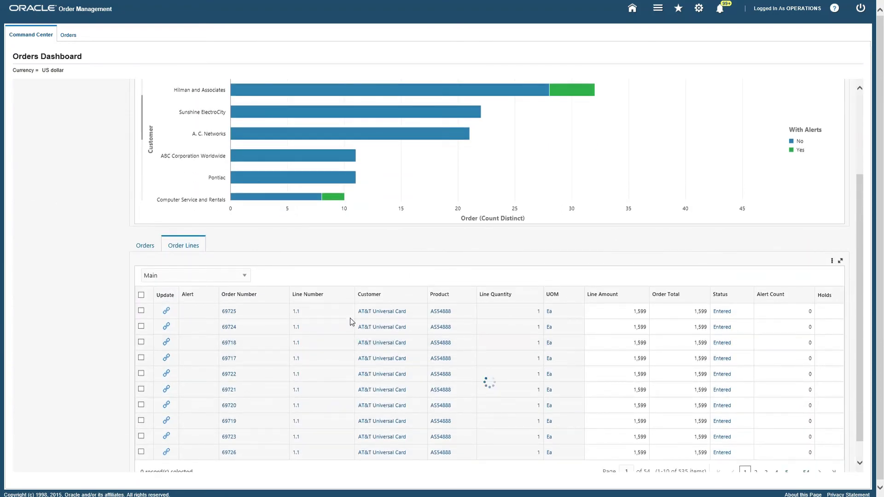
pyautogui.scroll(-1, 236, 317)
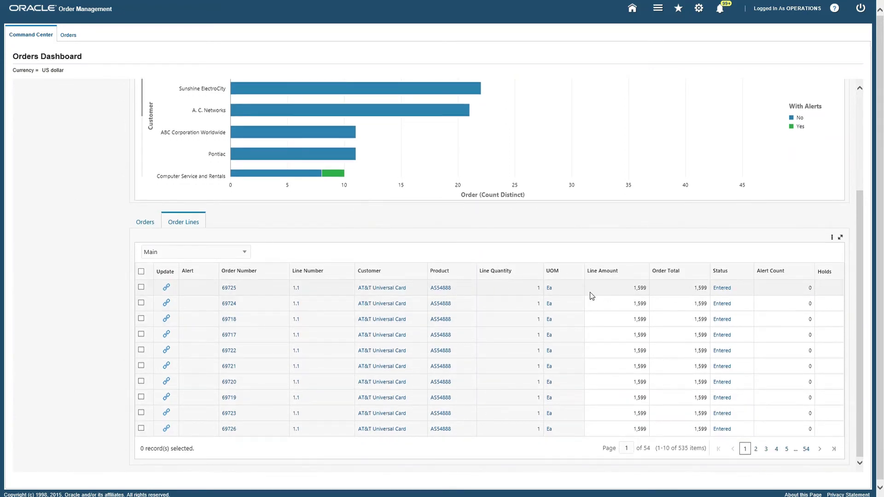
# - Switch the order lines to the Shipping view, then back to Main
pyautogui.click(245, 255)
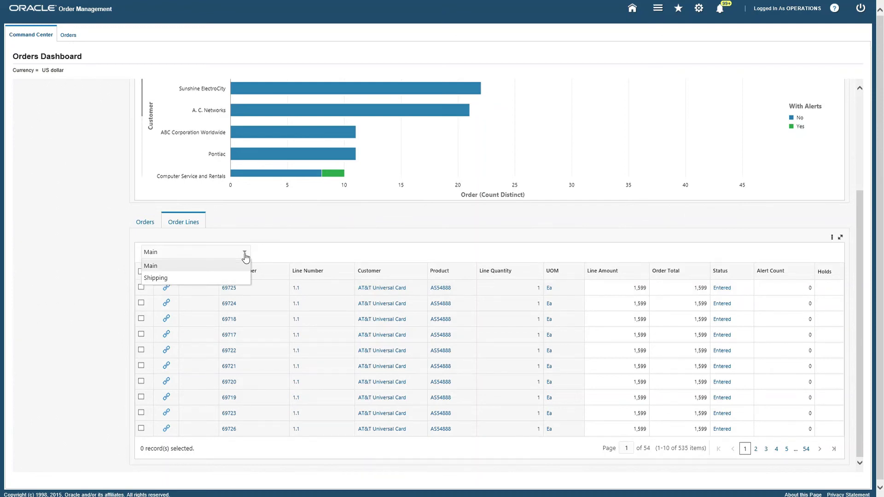
pyautogui.click(175, 282)
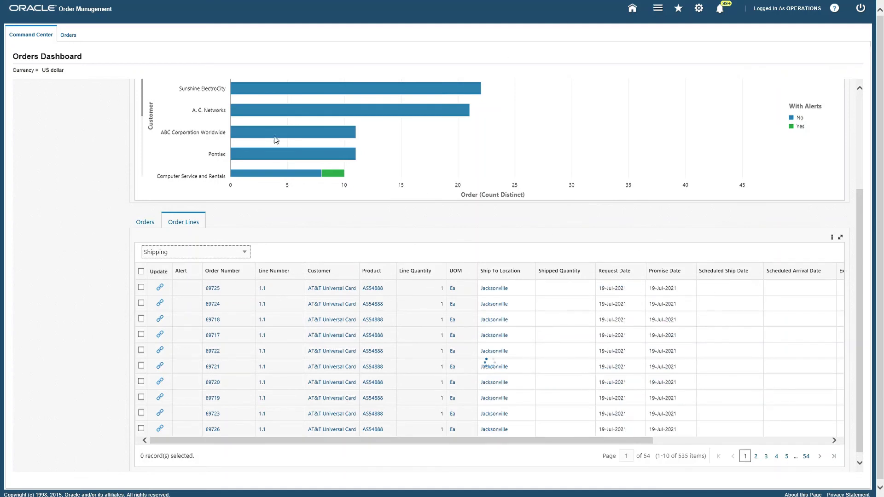
pyautogui.click(201, 251)
pyautogui.click(196, 263)
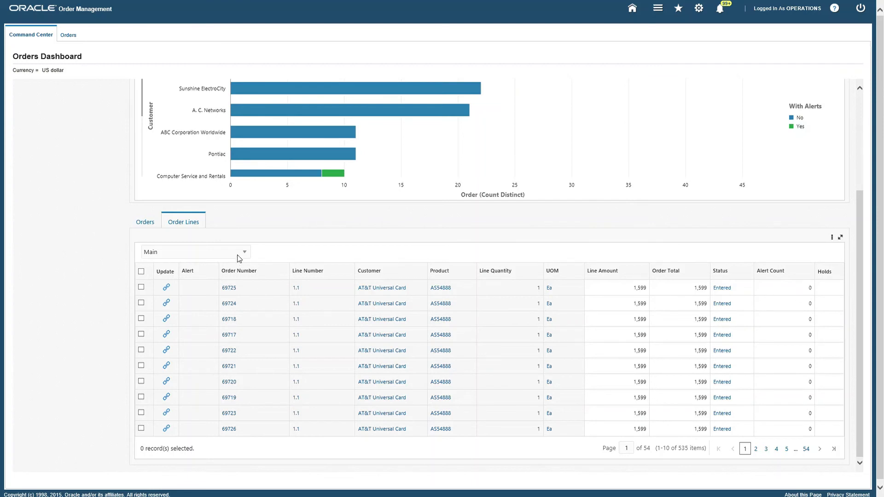
# - Sort the order lines by Status, then return to the Orders list
pyautogui.click(737, 271)
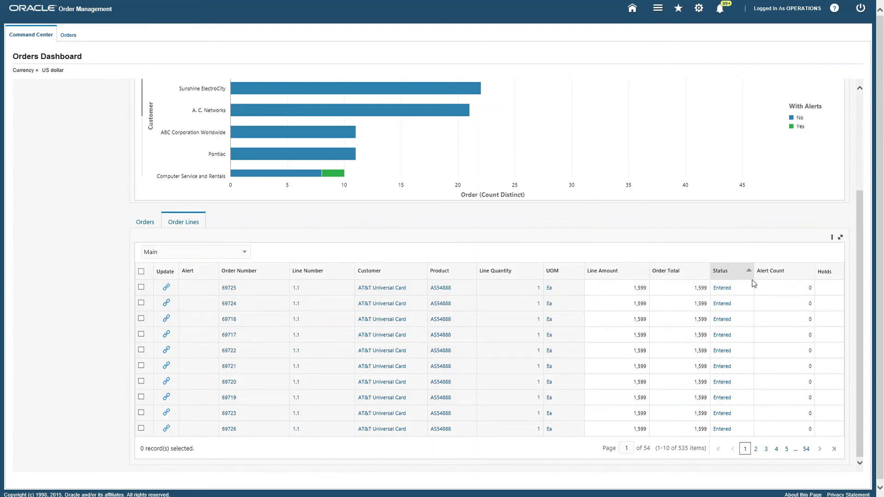
pyautogui.scroll(3, 507, 341)
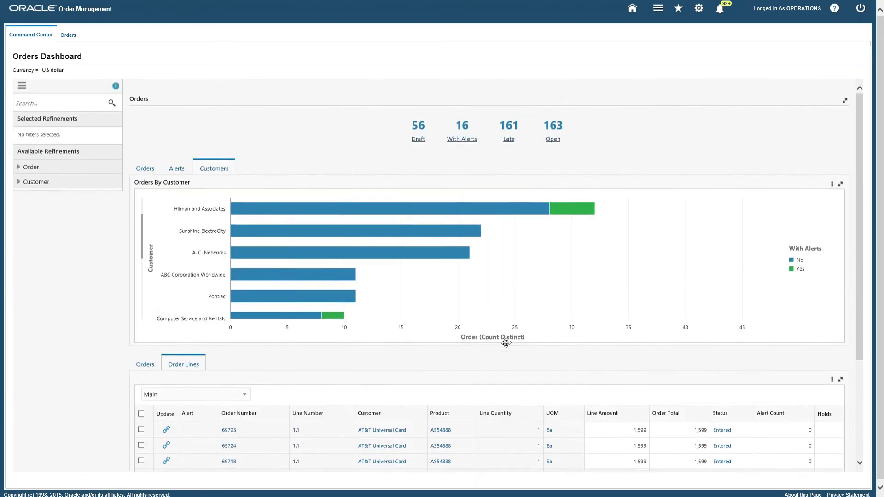
pyautogui.click(147, 365)
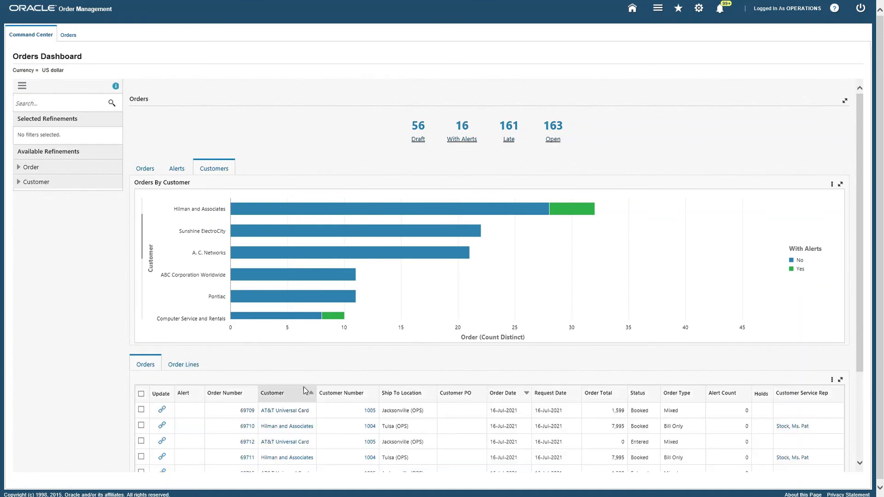
pyautogui.scroll(-3, 304, 391)
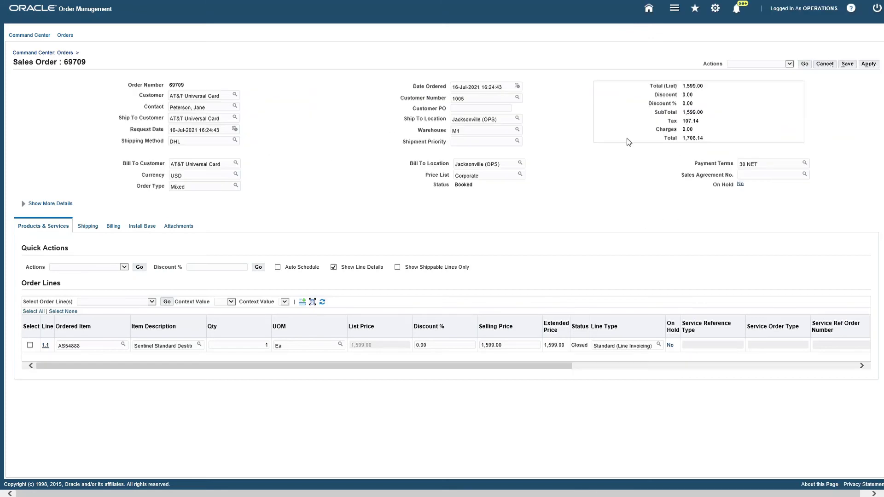
# - Copy order 69709 with Display New Order After Copy checked, then open new order 69738
pyautogui.click(742, 65)
pyautogui.press('Down')
pyautogui.click(806, 64)
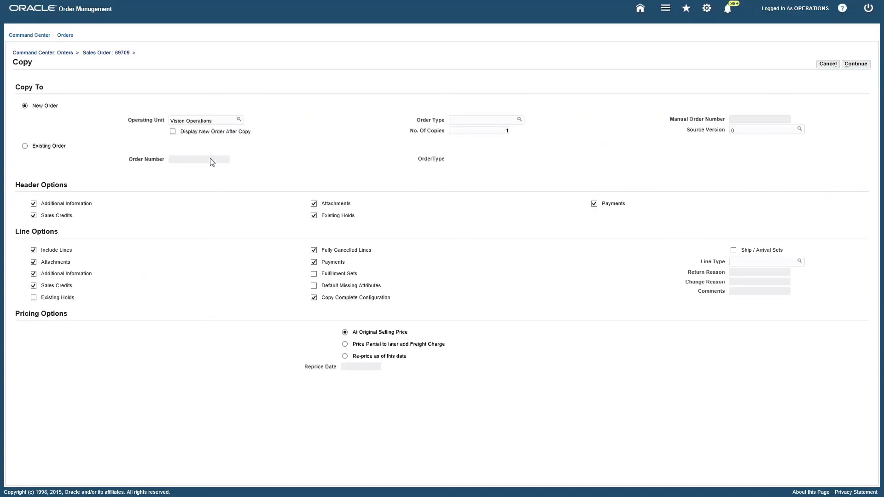
pyautogui.click(173, 132)
pyautogui.click(862, 64)
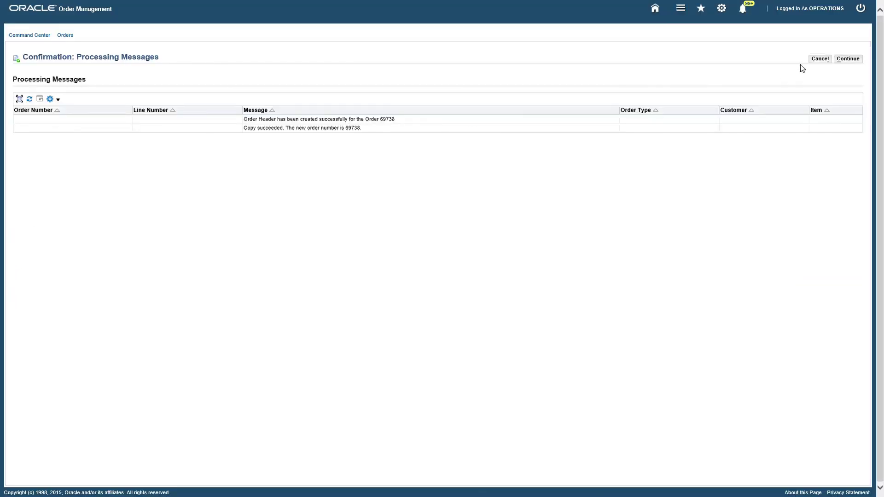
pyautogui.click(850, 60)
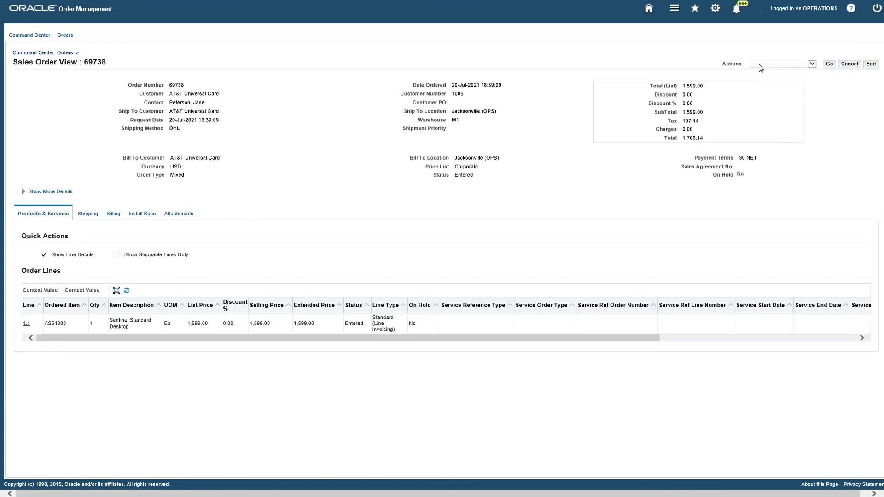